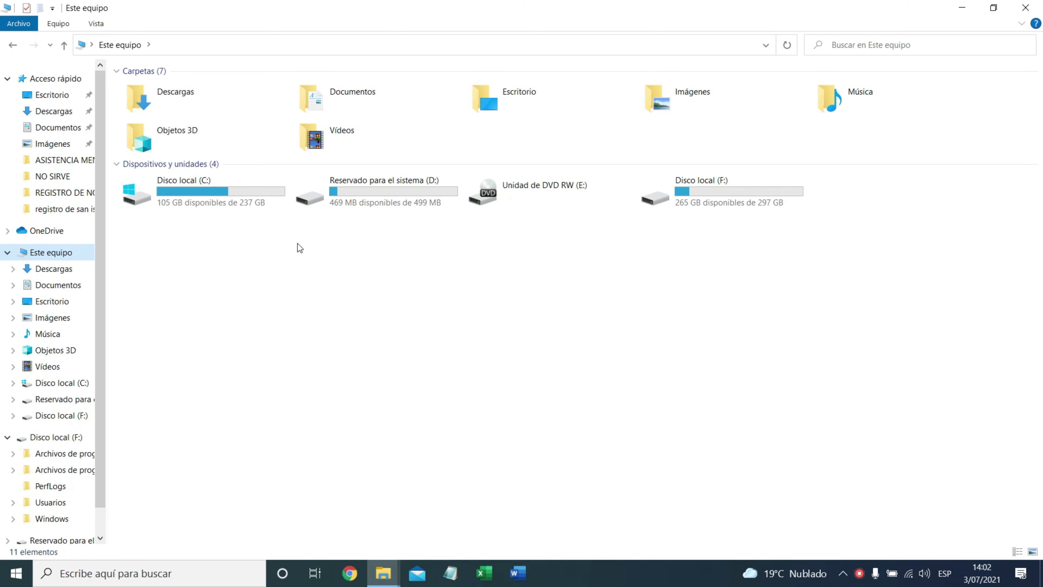
Look through the contents of drives C:, D: and F: from Este equipo, and close the file window.
{"action": "double_click", "coordinate": [211, 198]}
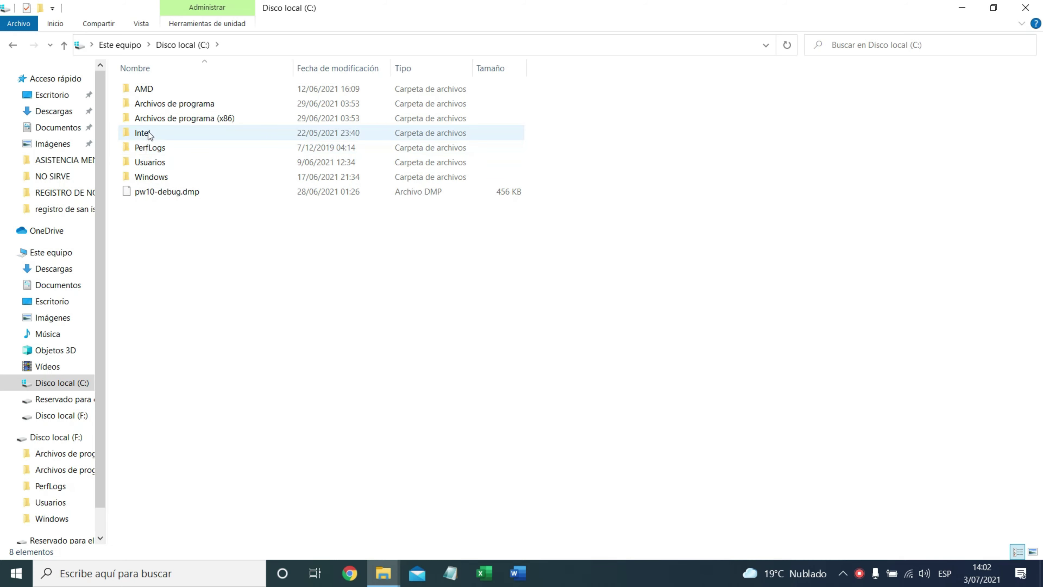
{"action": "left_click", "coordinate": [117, 44]}
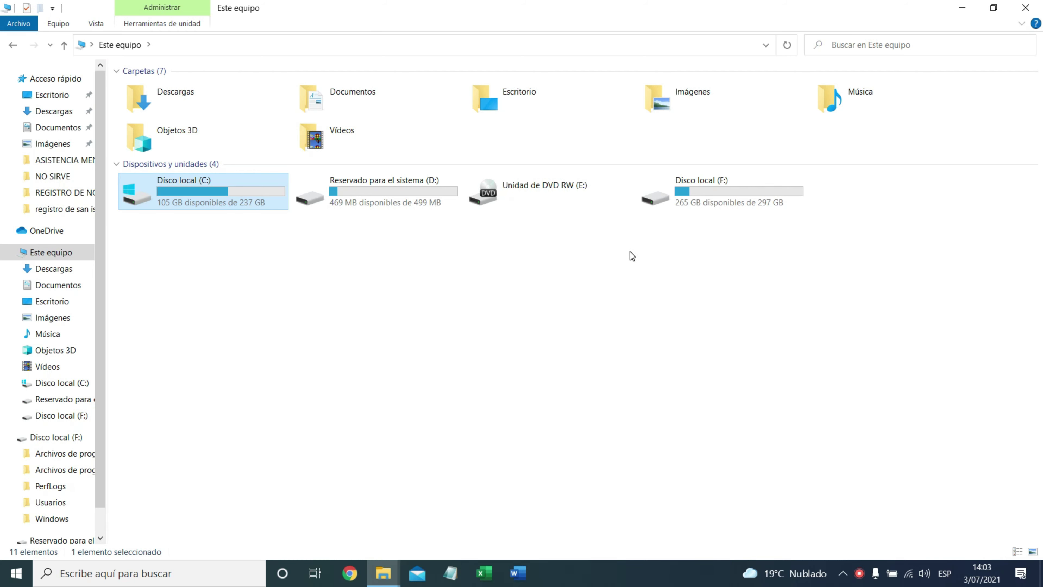
{"action": "double_click", "coordinate": [415, 197]}
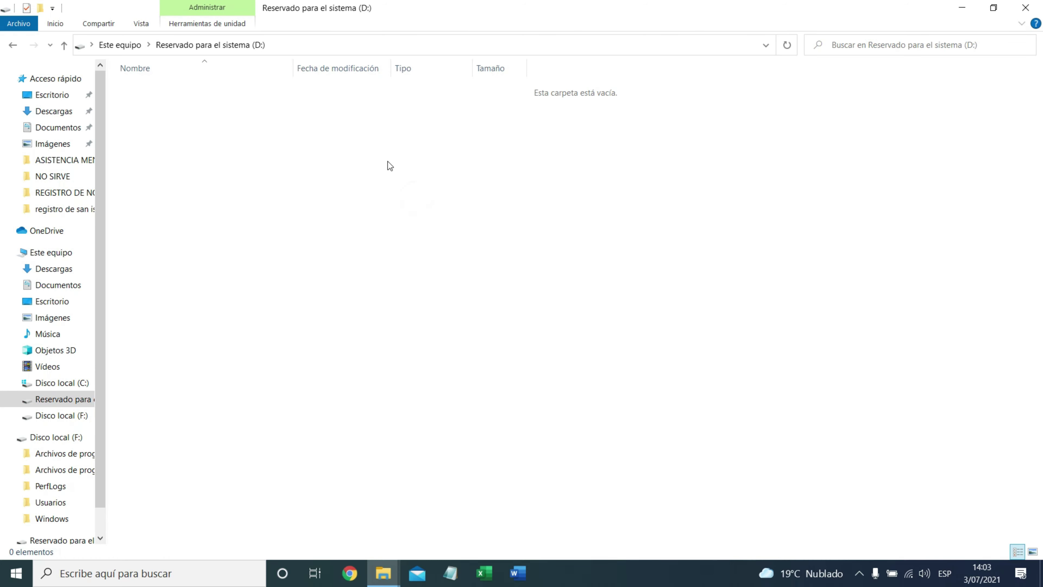
{"action": "left_click", "coordinate": [13, 45]}
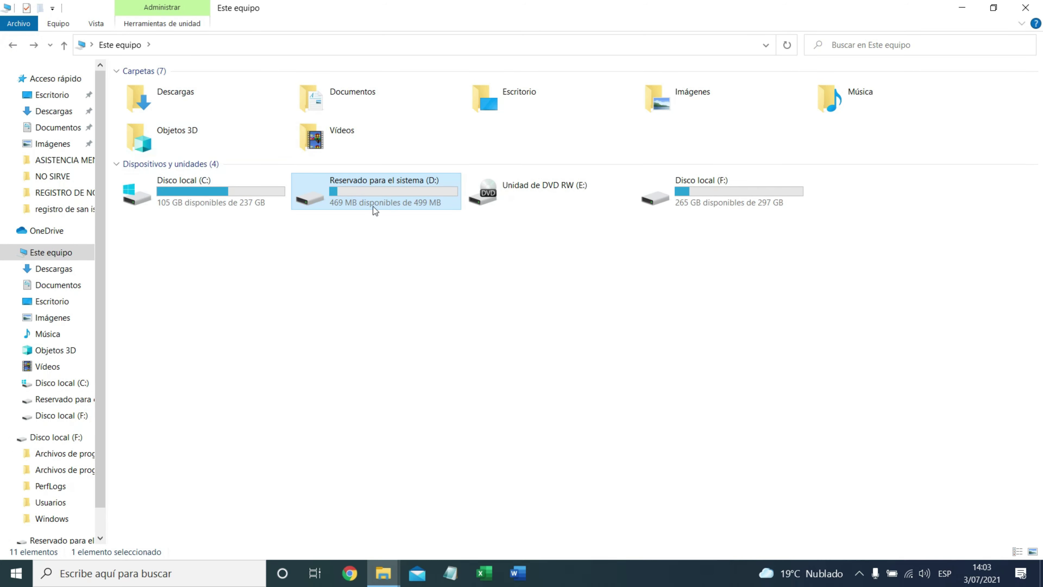
{"action": "double_click", "coordinate": [718, 203]}
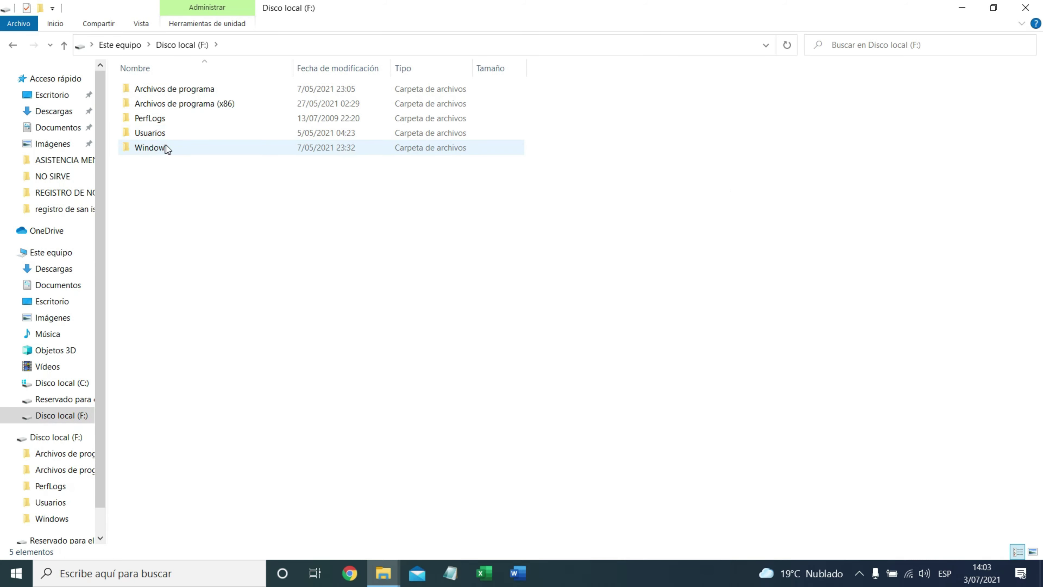
{"action": "left_click", "coordinate": [1025, 7]}
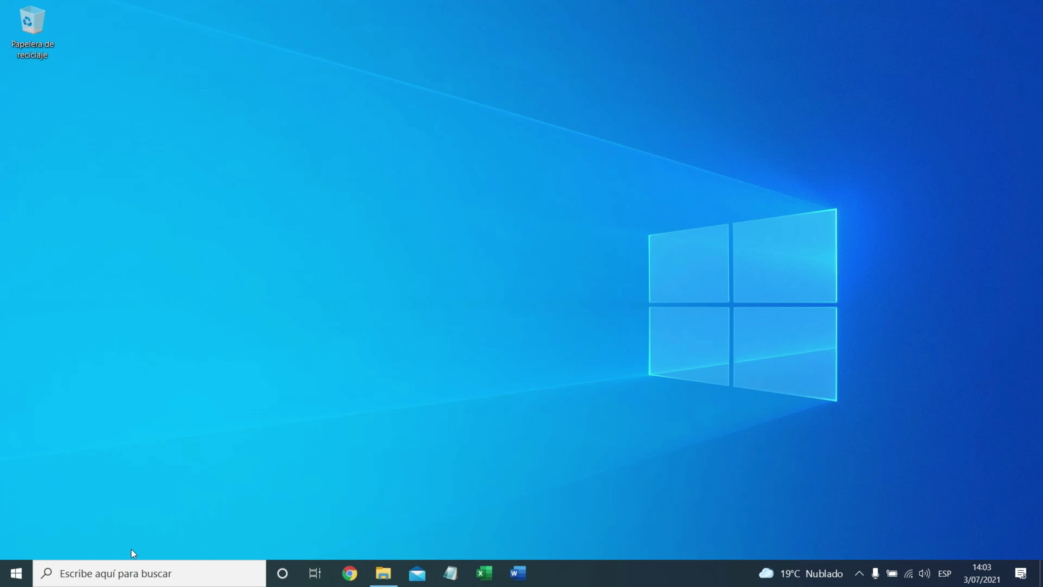
Open the "Crear y formatear particiones del disco duro" disk management tool and maximize its window.
{"action": "left_click", "coordinate": [126, 579]}
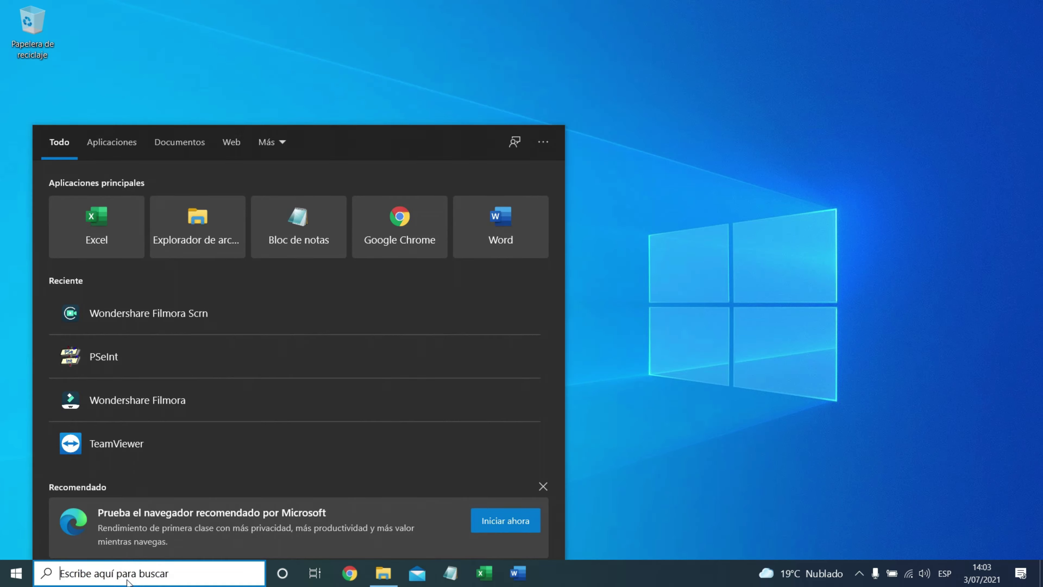
{"action": "type", "text": "crear"}
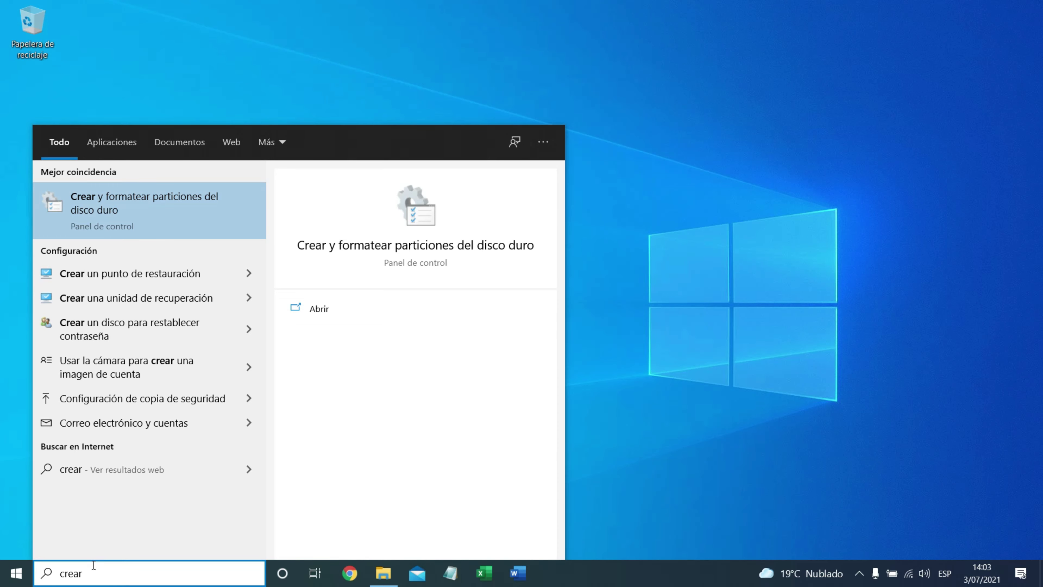
{"action": "left_click", "coordinate": [142, 207]}
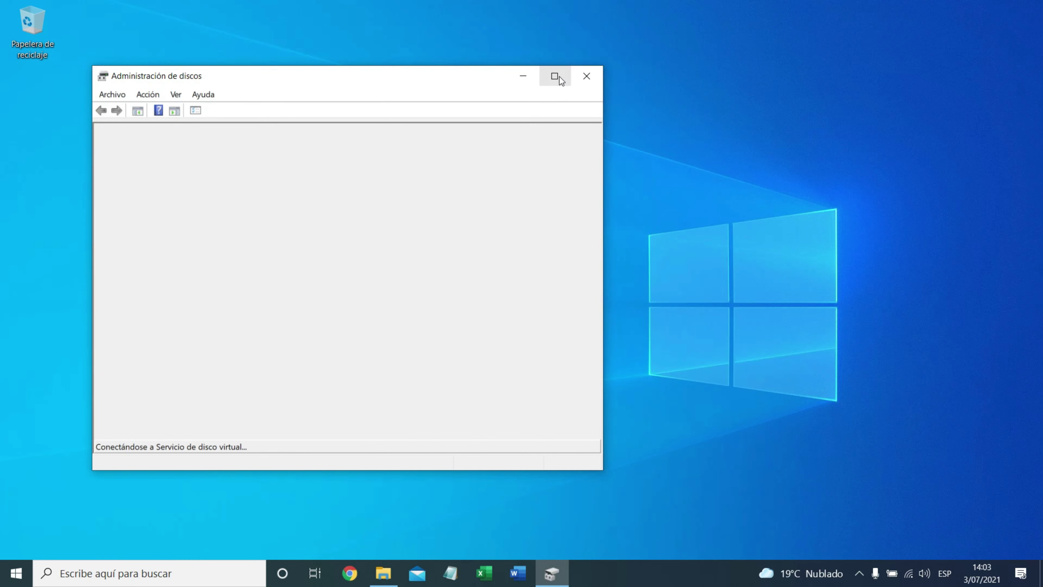
{"action": "left_click", "coordinate": [555, 78]}
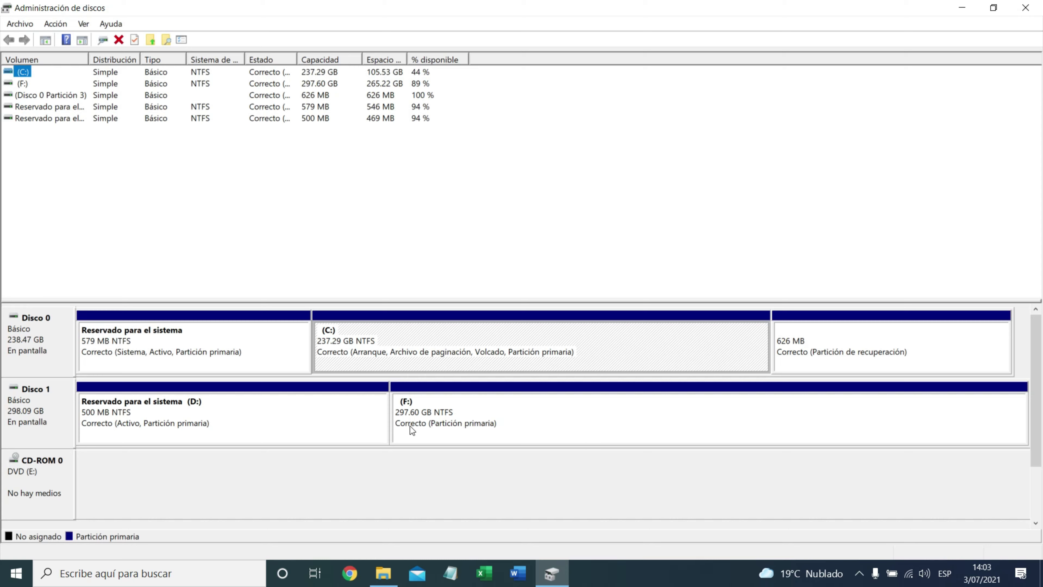
Delete the F: volume on Disco 1 and accept the loss of its data.
{"action": "left_click", "coordinate": [495, 409]}
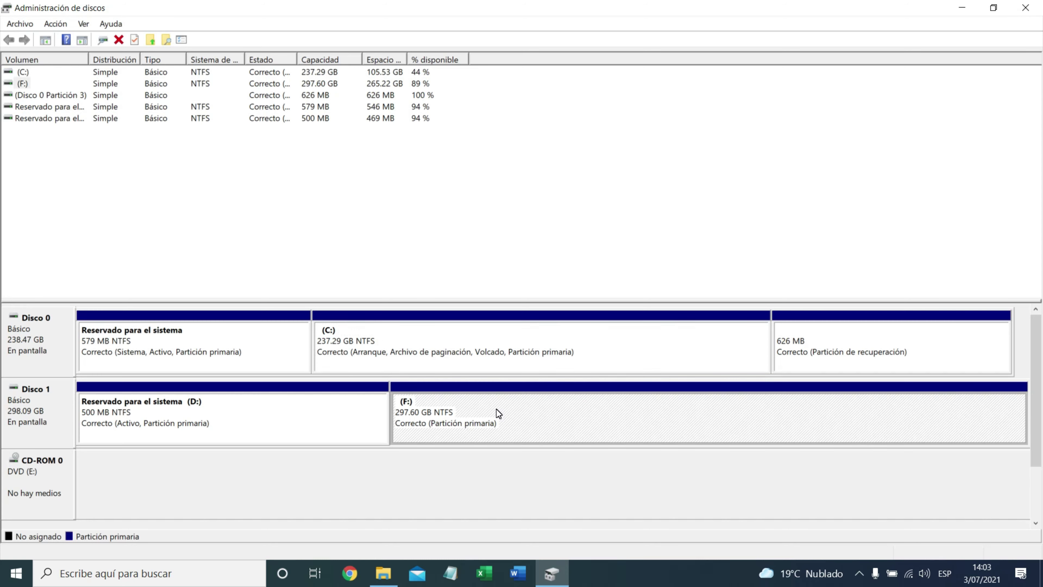
{"action": "right_click", "coordinate": [496, 409]}
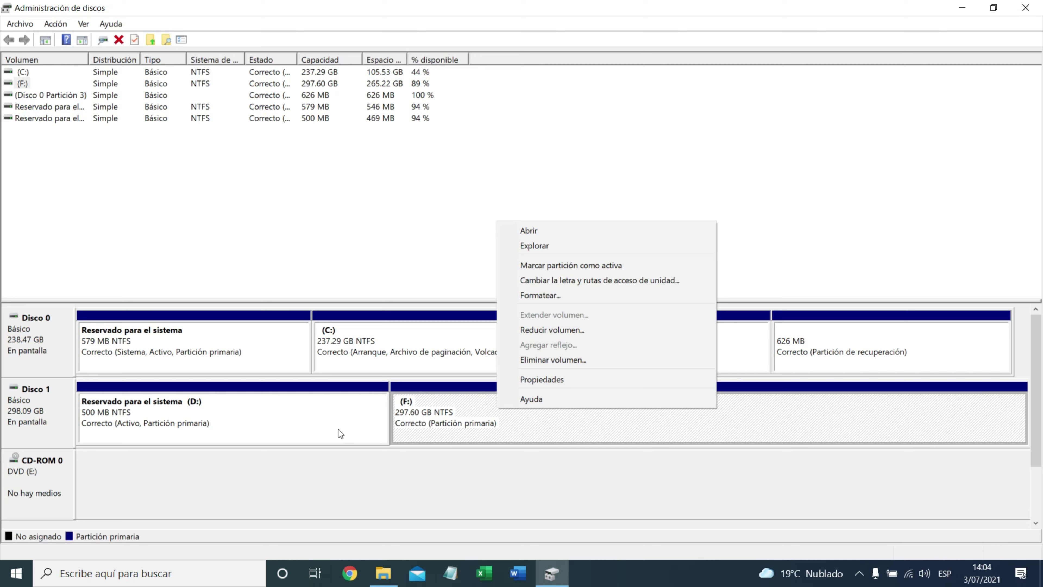
{"action": "left_click", "coordinate": [552, 360]}
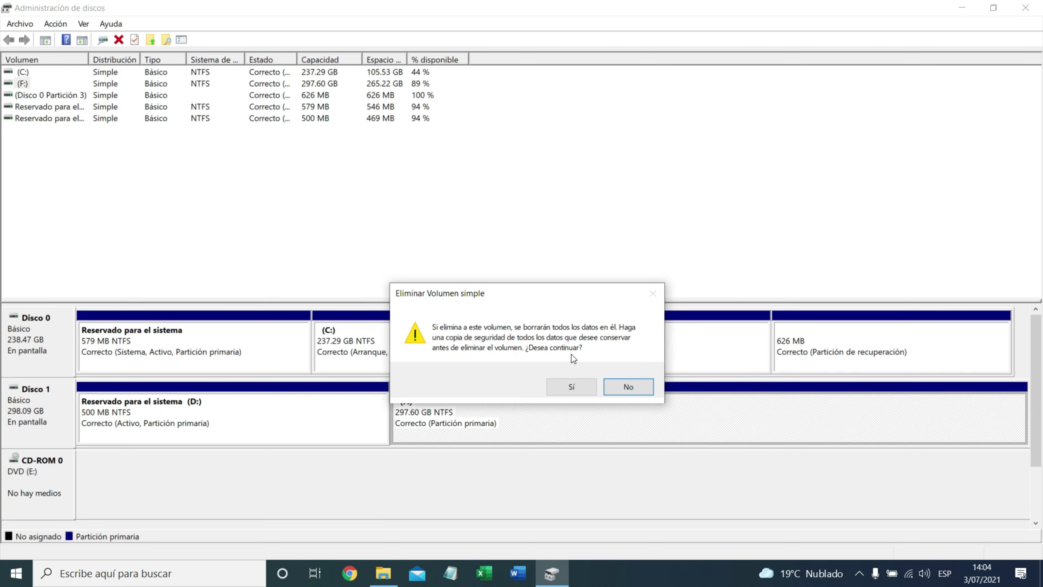
{"action": "left_click", "coordinate": [577, 388]}
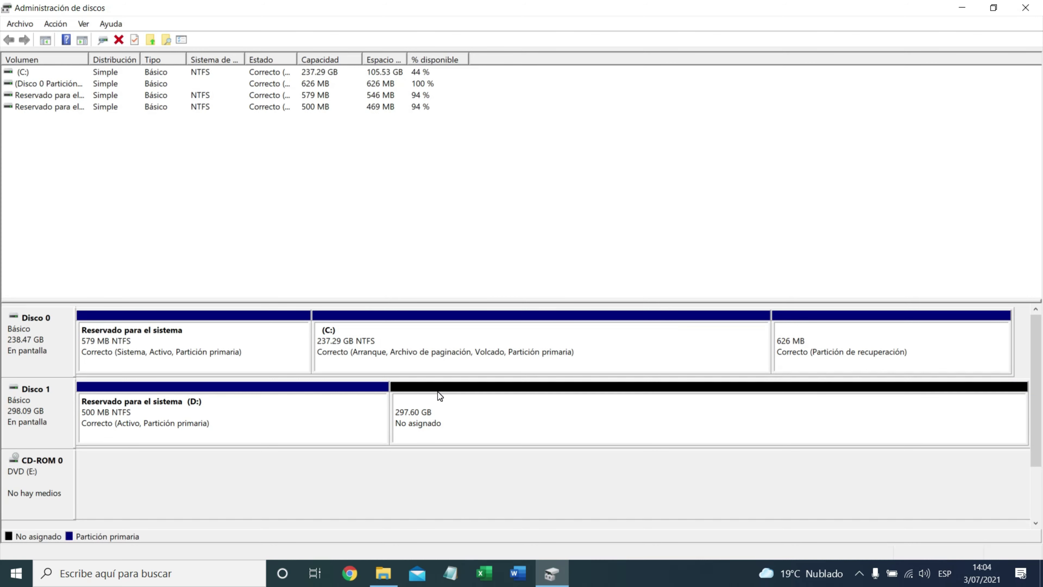
Check in Este equipo which drives remain without F:, and return to disk management.
{"action": "left_click", "coordinate": [385, 573]}
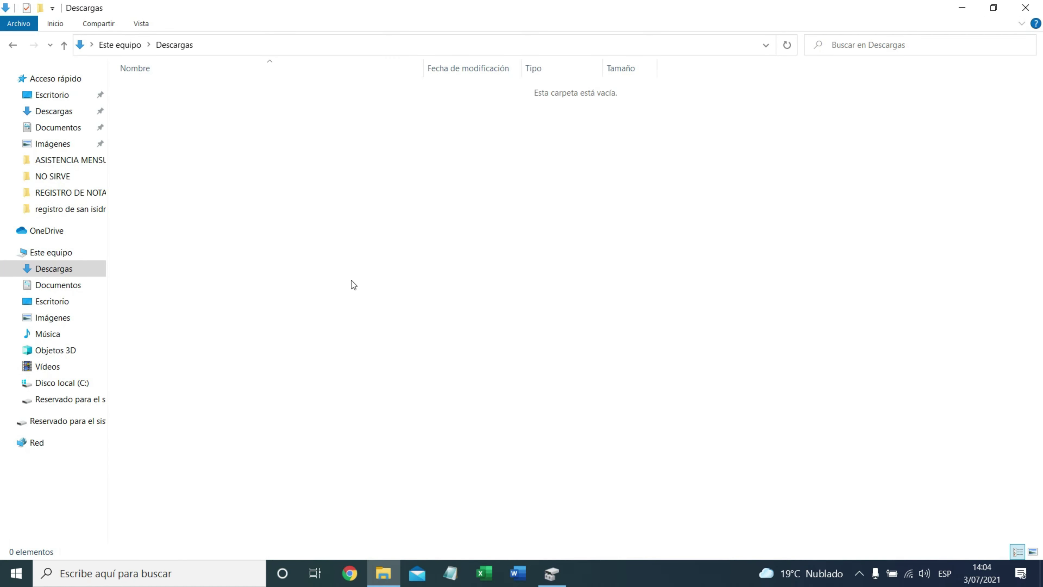
{"action": "left_click", "coordinate": [58, 253]}
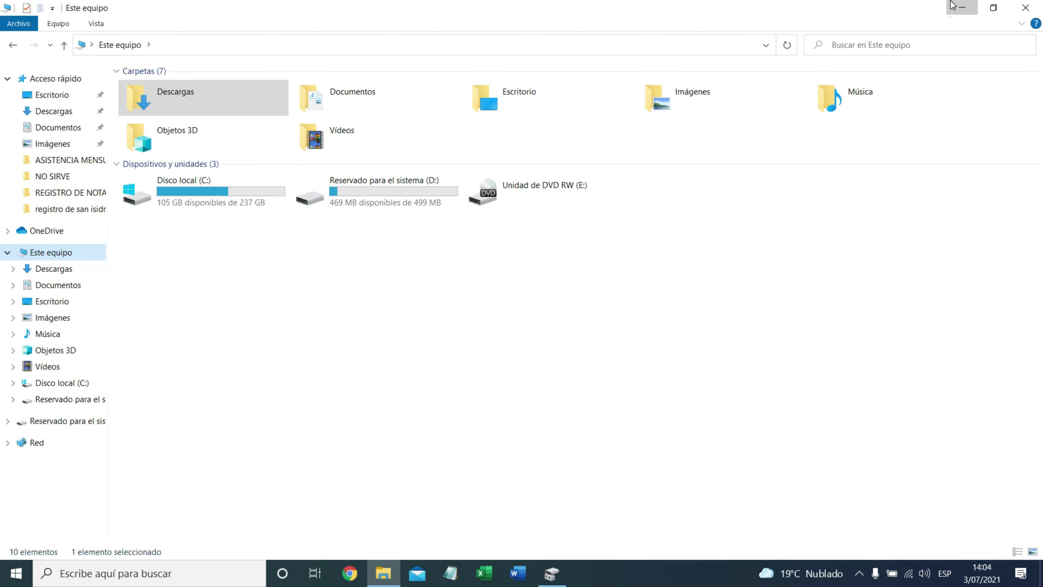
{"action": "left_click", "coordinate": [961, 8]}
Delete the active "Reservado para el sistema (D:)" partition on Disco 1.
{"action": "left_click", "coordinate": [279, 415]}
{"action": "right_click", "coordinate": [279, 416]}
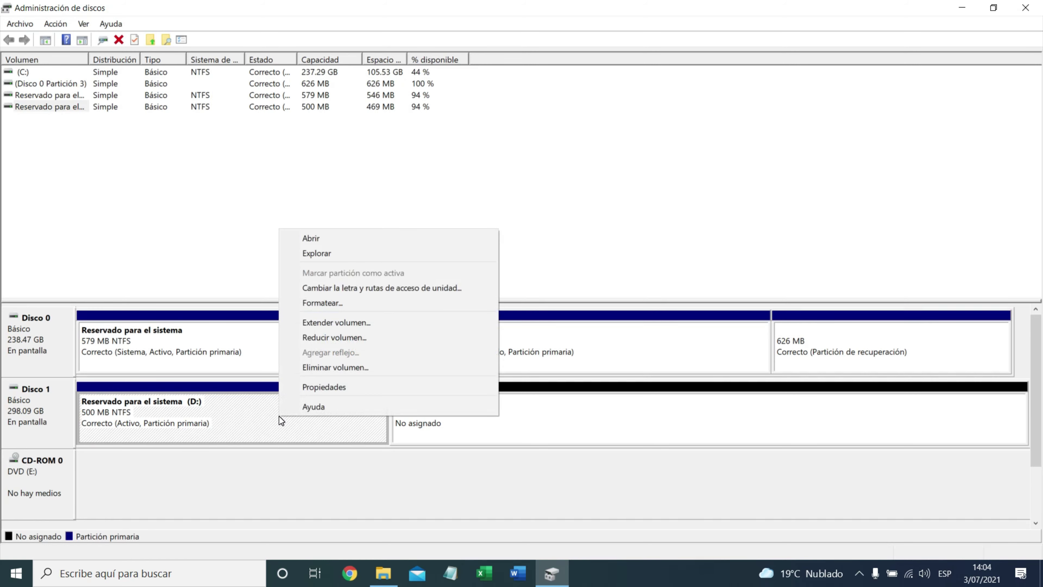
{"action": "left_click", "coordinate": [327, 367]}
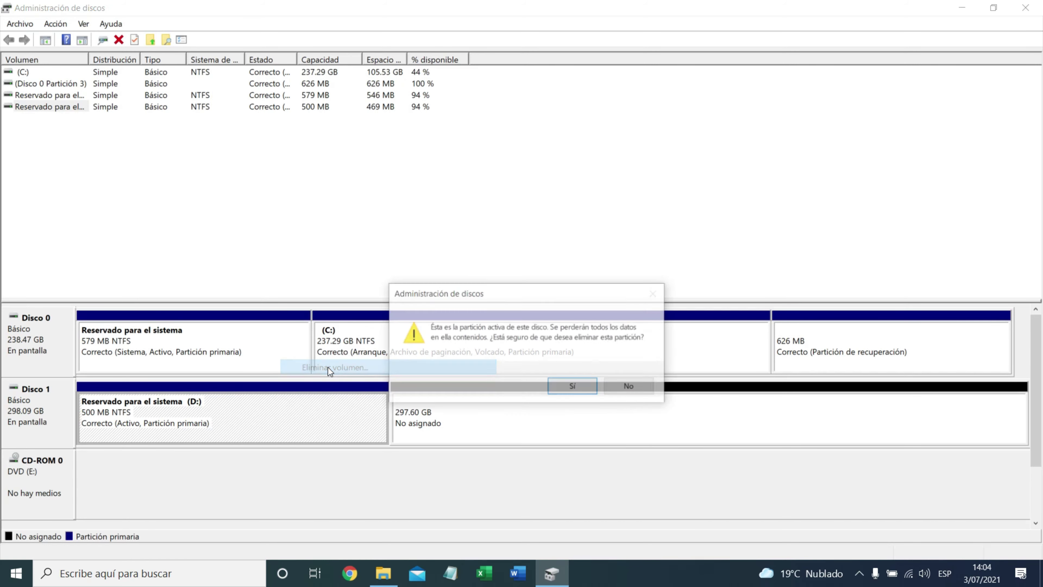
{"action": "left_click", "coordinate": [563, 386]}
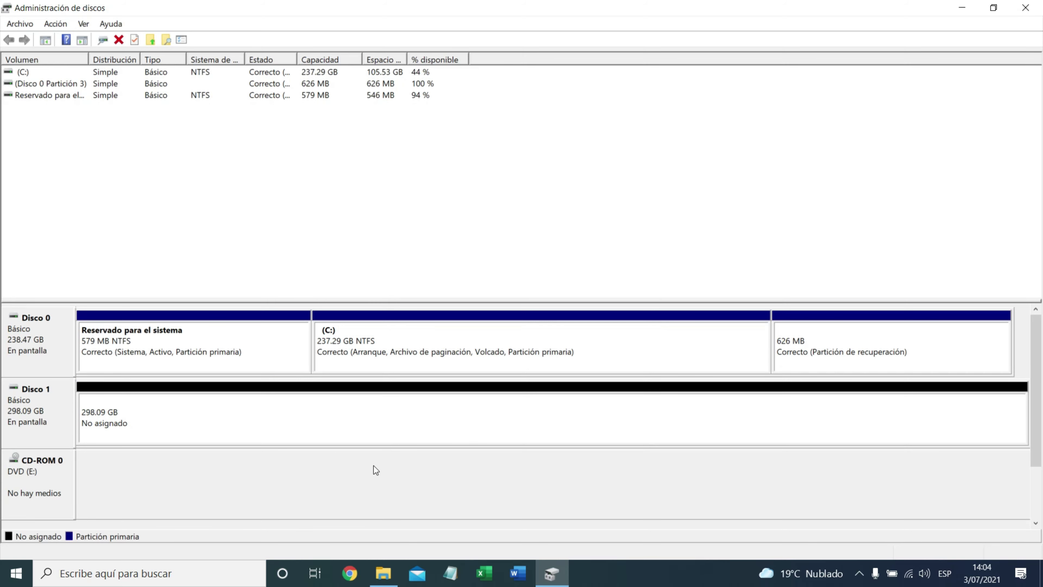
Check Este equipo again for the drives left without D:, and switch back to Administración de discos.
{"action": "left_click", "coordinate": [383, 573]}
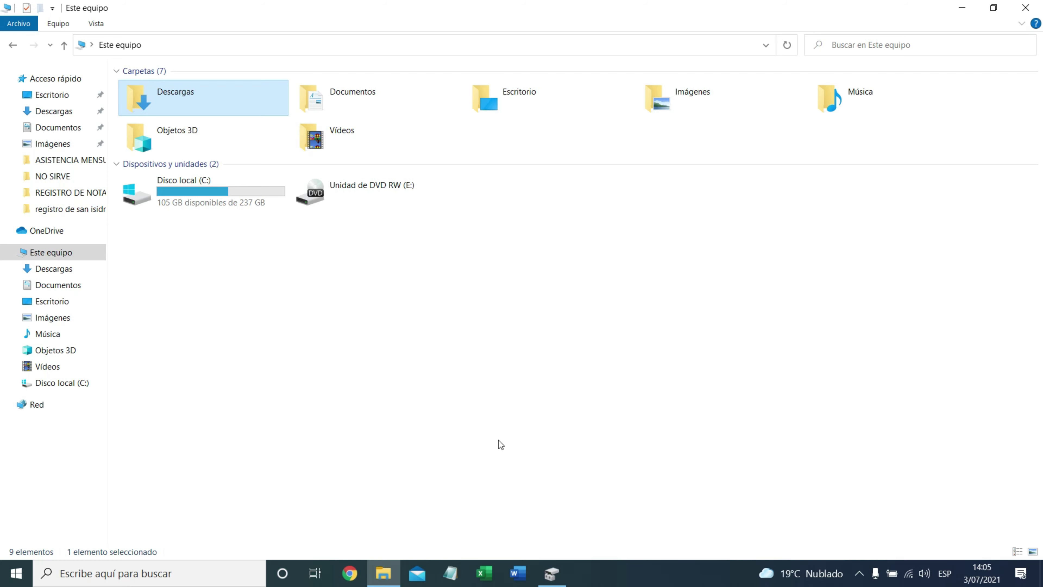
{"action": "left_click", "coordinate": [496, 389]}
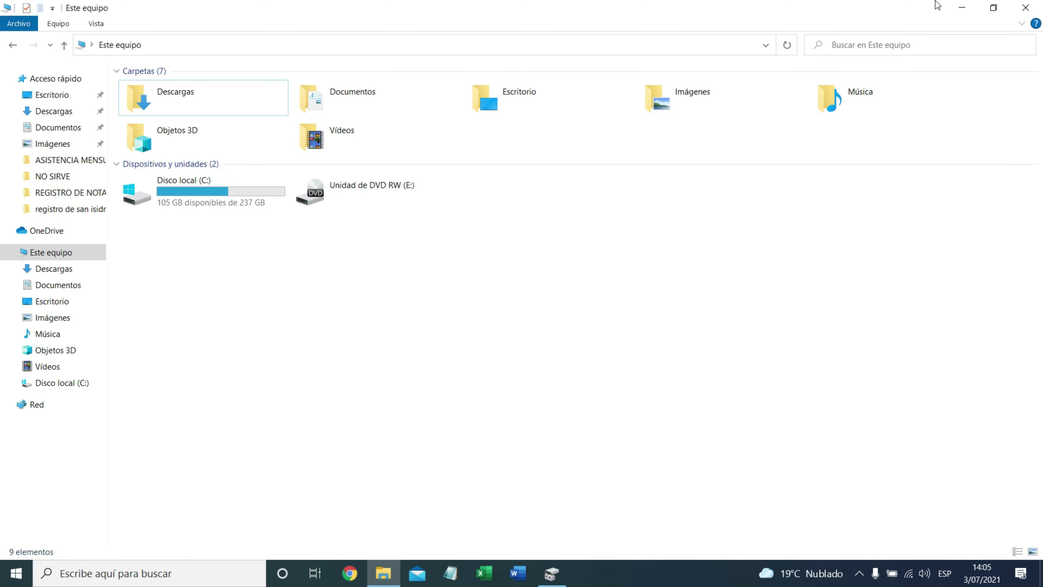
{"action": "left_click", "coordinate": [551, 572]}
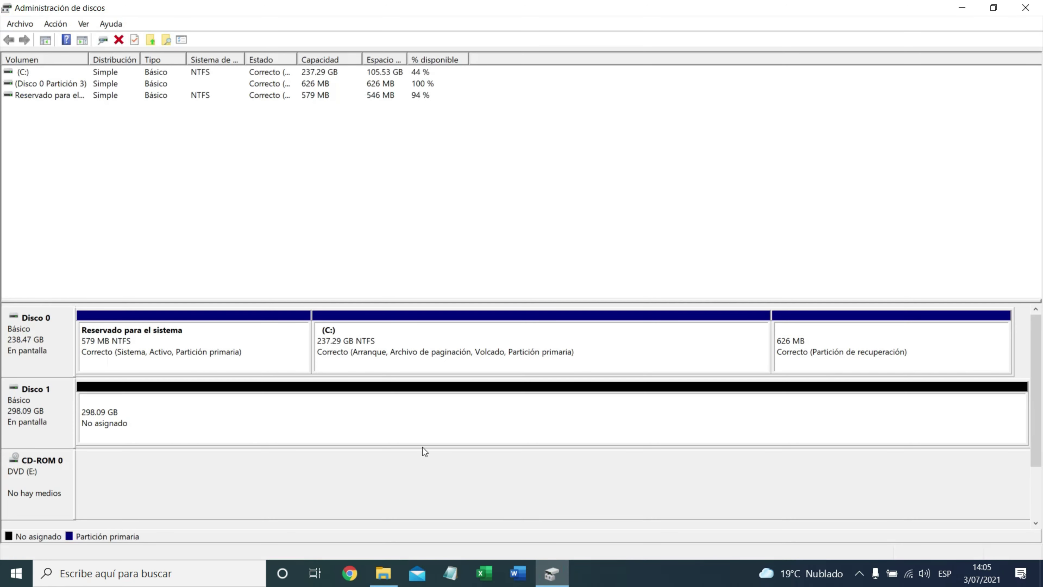
Create a simple volume on Disco 1 with 305243 MB, letter D, NTFS, default allocation size, label "Nuevo vol" and quick format.
{"action": "right_click", "coordinate": [221, 422]}
{"action": "left_click", "coordinate": [280, 430]}
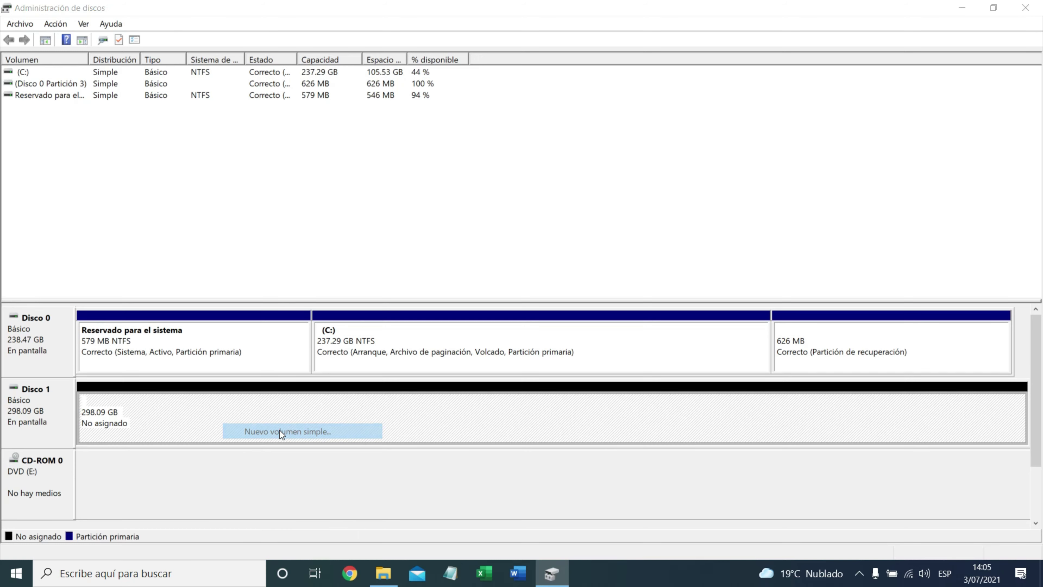
{"action": "left_click", "coordinate": [262, 316]}
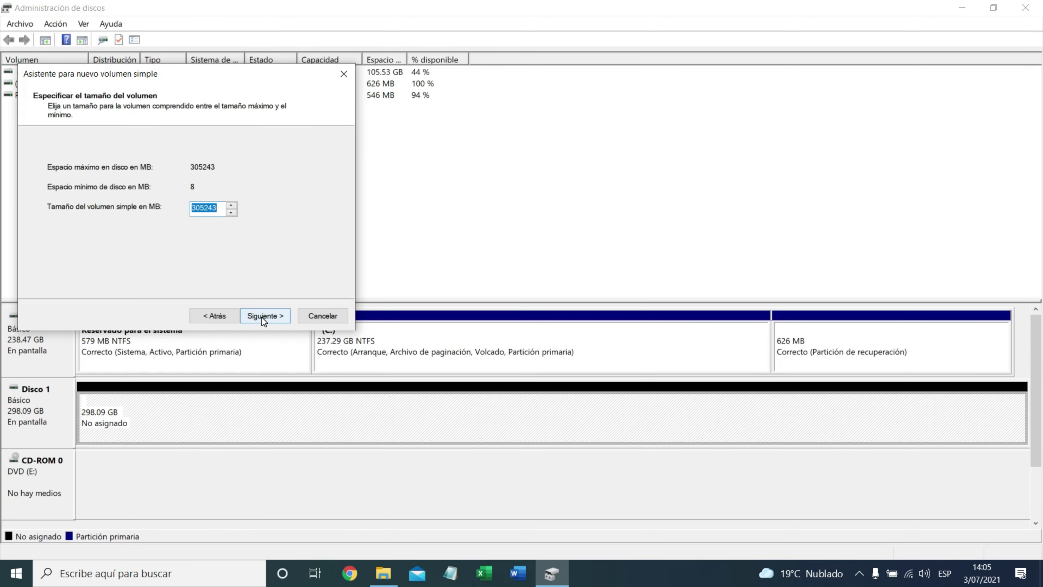
{"action": "left_click", "coordinate": [261, 318]}
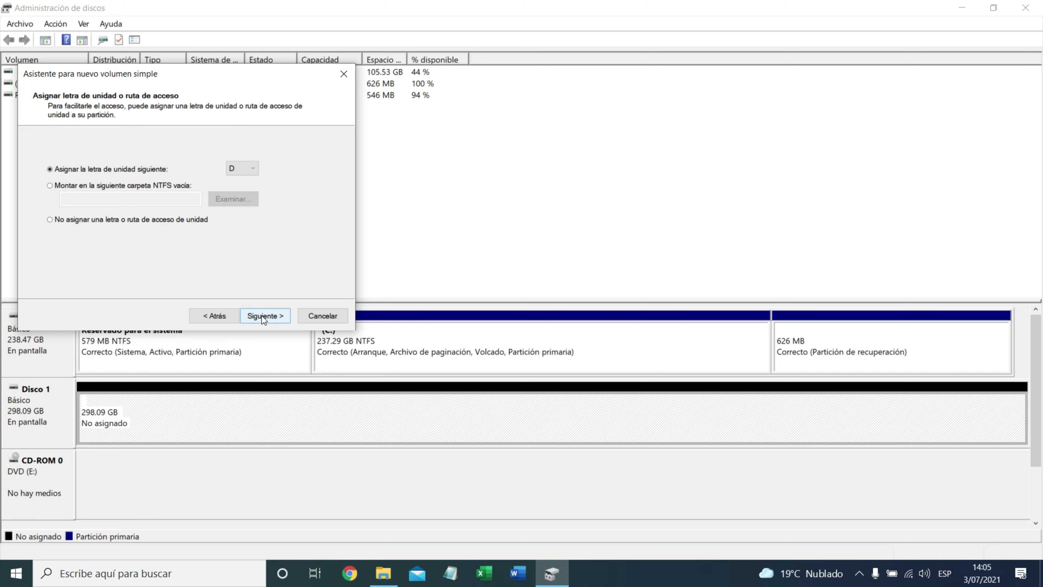
{"action": "left_click", "coordinate": [264, 316]}
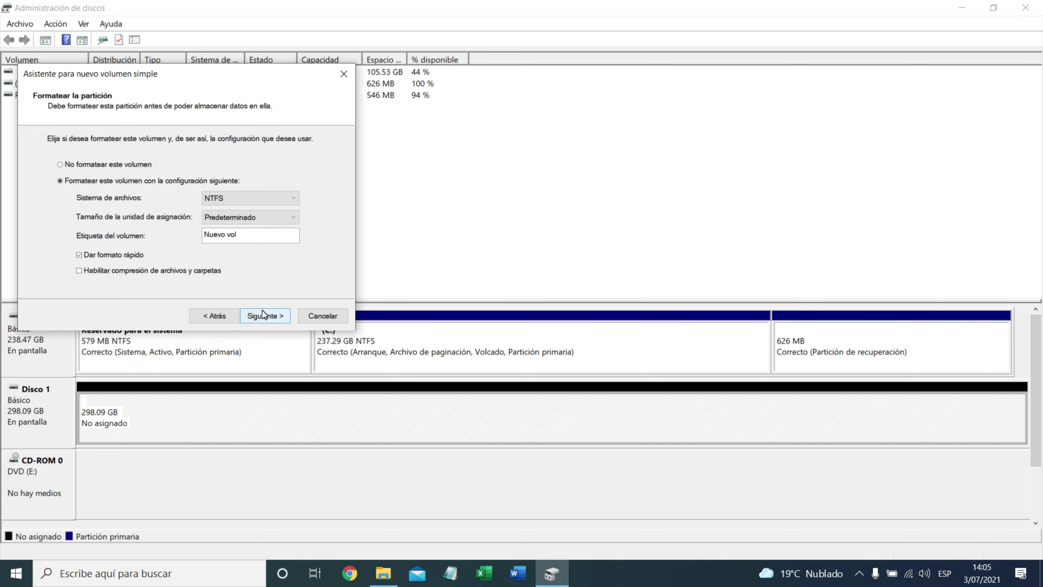
{"action": "left_click", "coordinate": [263, 315]}
{"action": "left_click", "coordinate": [264, 316]}
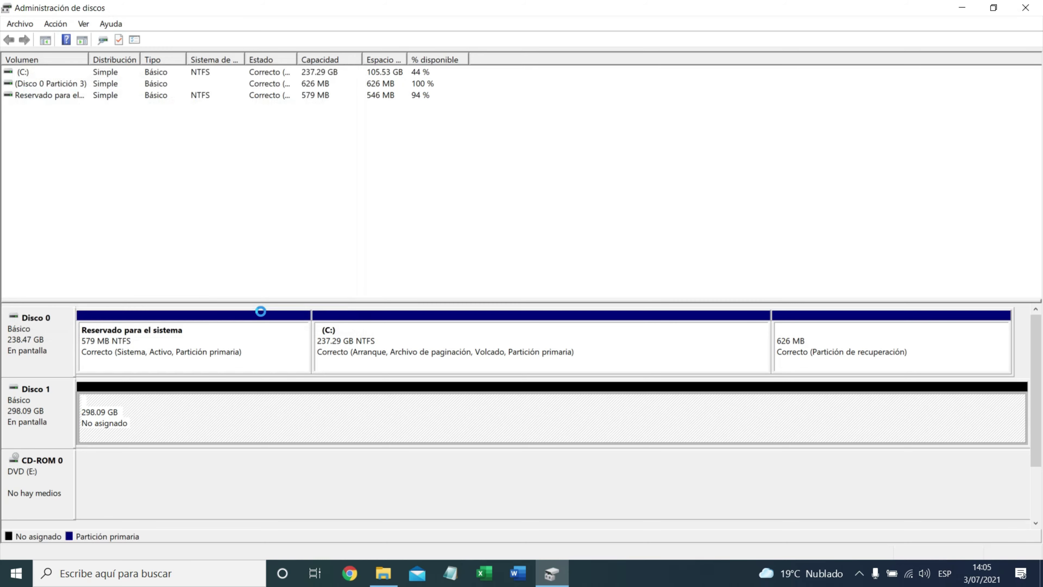
Copy the "laptop fax" folder from the desktop into Nuevo vol (D:), and minimize the file window.
{"action": "left_click", "coordinate": [964, 5]}
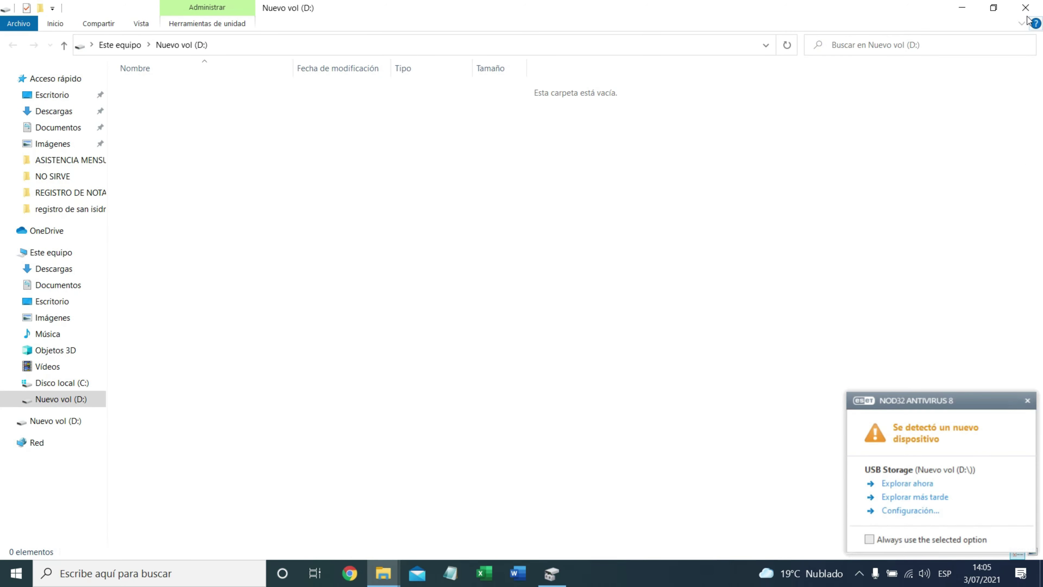
{"action": "left_click", "coordinate": [1020, 8]}
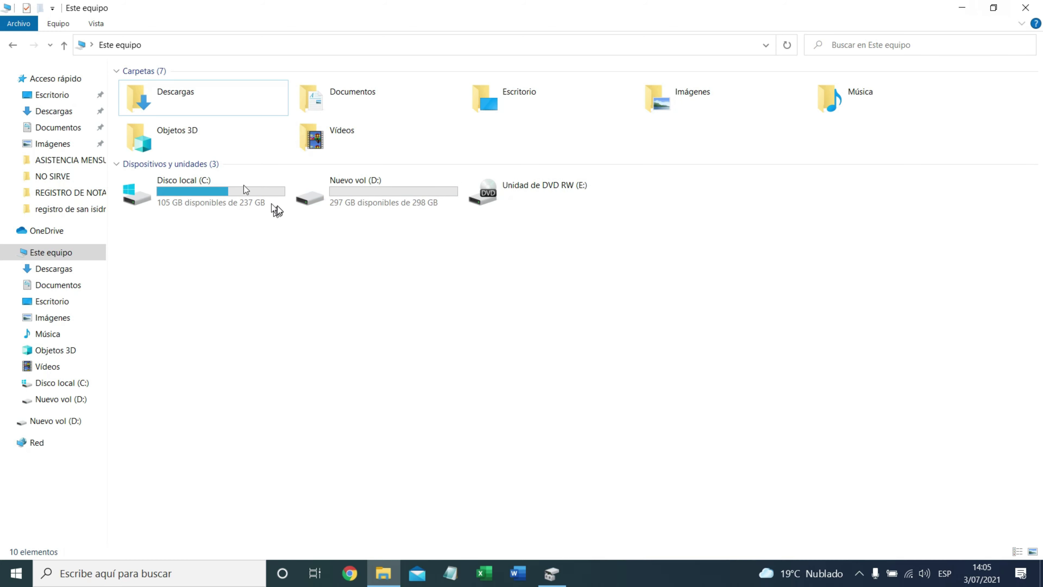
{"action": "double_click", "coordinate": [390, 193]}
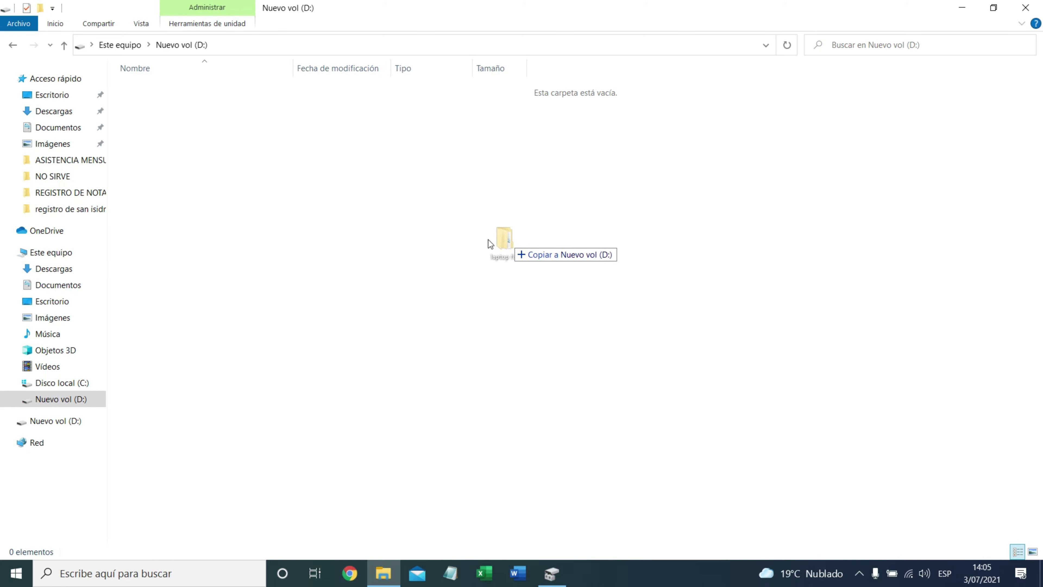
{"action": "left_click_drag", "start_coordinate": [489, 240], "coordinate": [182, 159]}
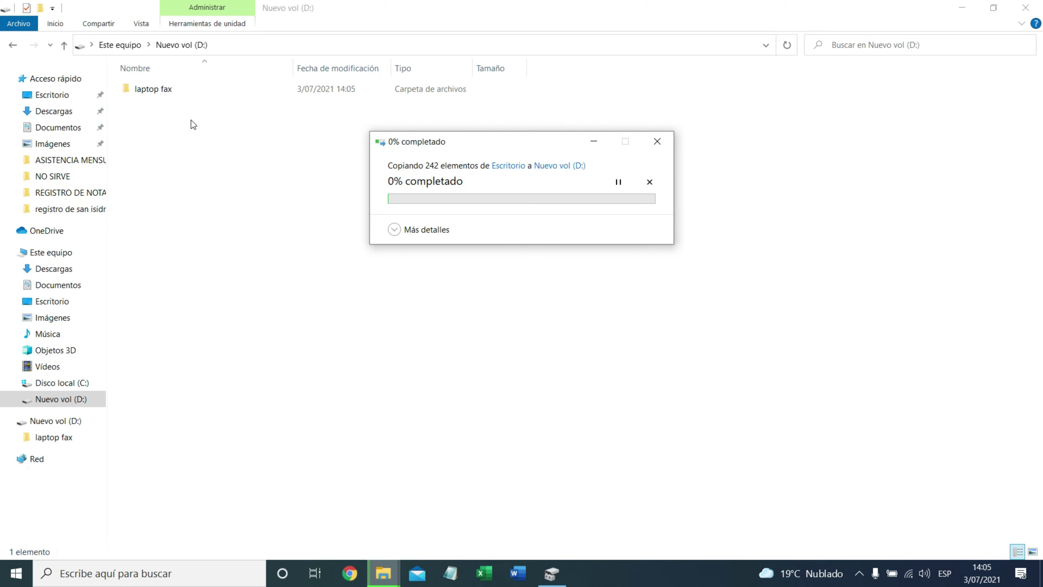
{"action": "left_click", "coordinate": [136, 45]}
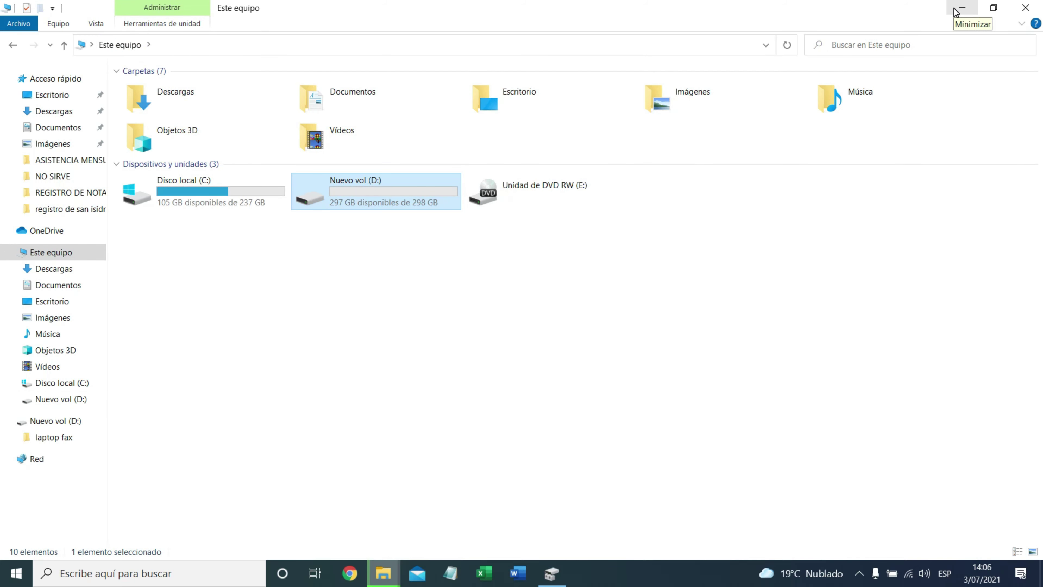
{"action": "left_click", "coordinate": [960, 8]}
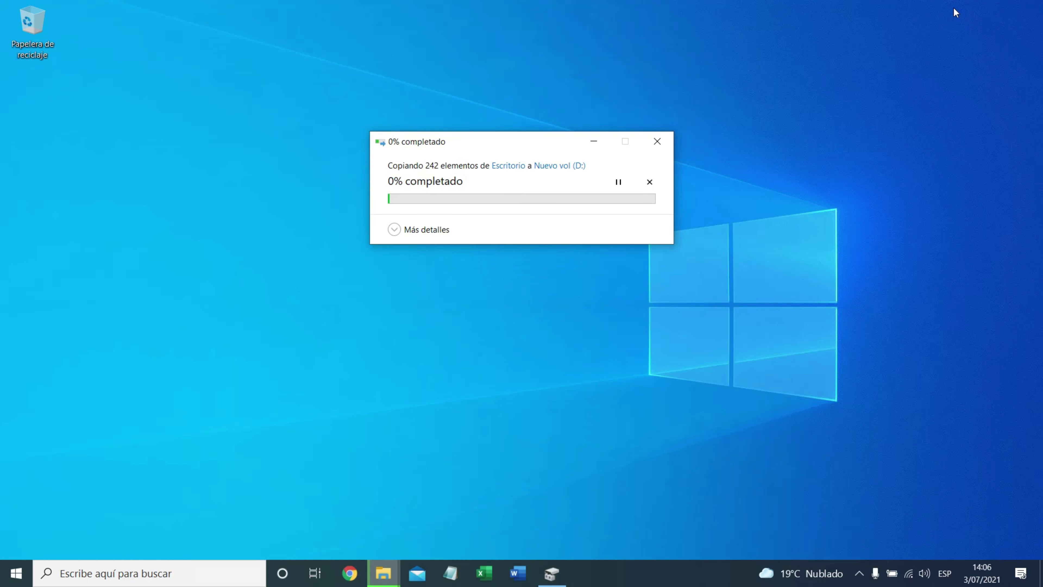